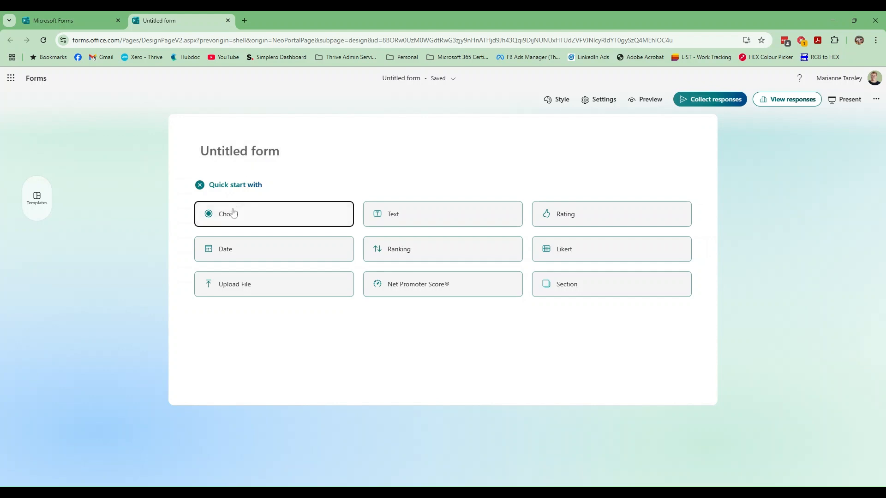
- Title the form "Testing File Upload" and leave its description blank
{"action": "left_click", "coordinate": [246, 149]}
{"action": "type", "text": "Test"}
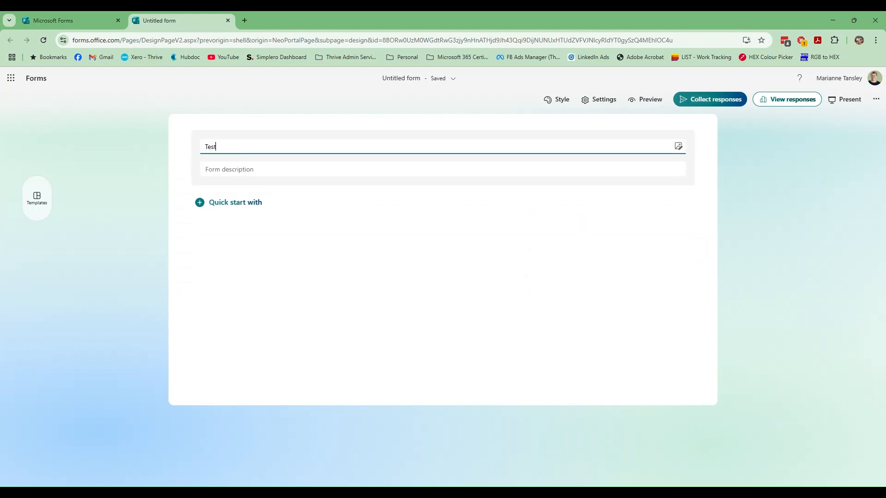
{"action": "type", "text": "ing File Upload"}
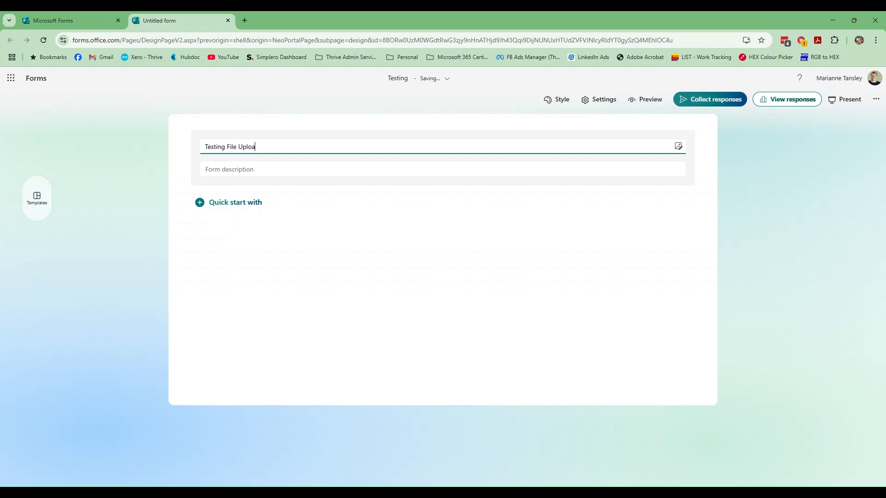
{"action": "left_click", "coordinate": [227, 170]}
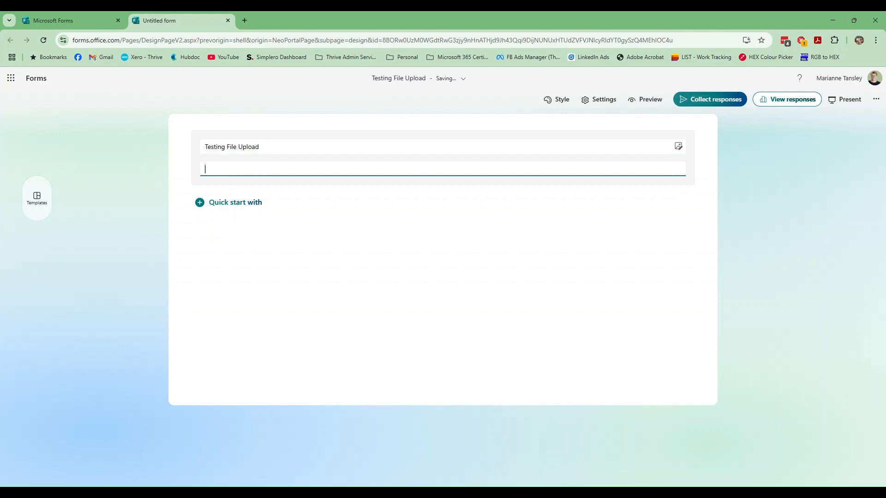
- Add an Upload File question worded "Please upload your employee onboarding form here."
{"action": "left_click", "coordinate": [226, 206]}
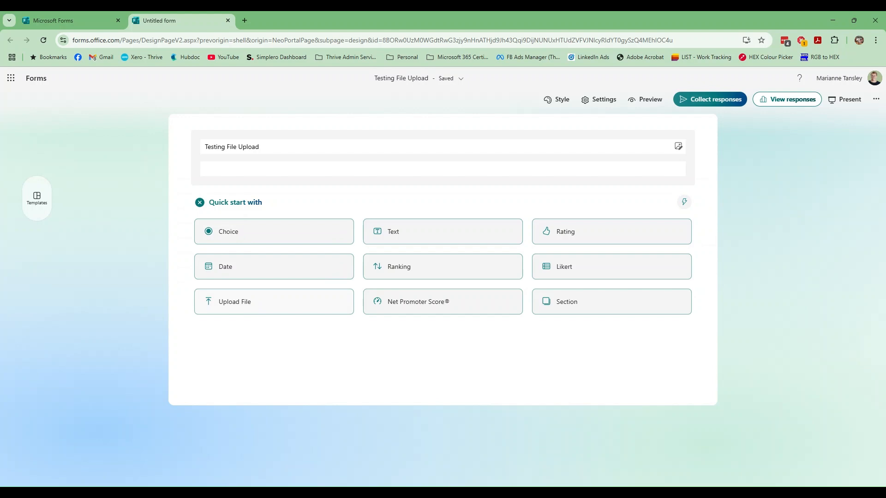
{"action": "left_click", "coordinate": [246, 303]}
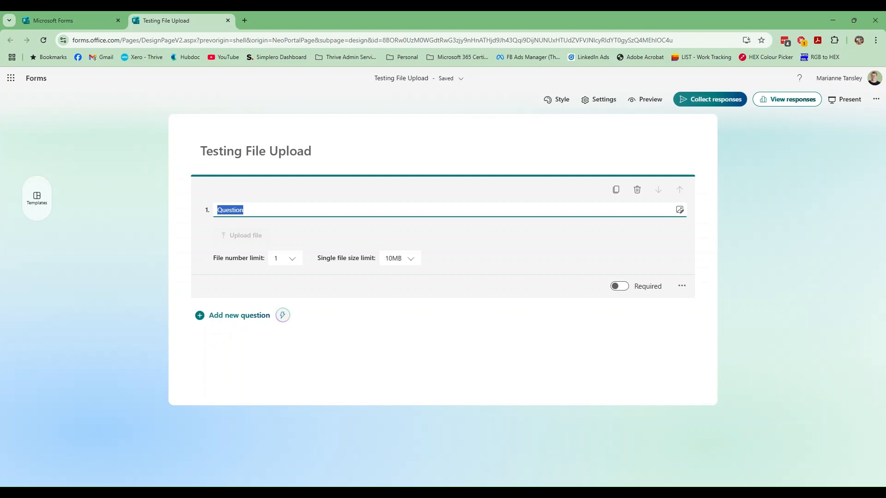
{"action": "type", "text": "Please attach"}
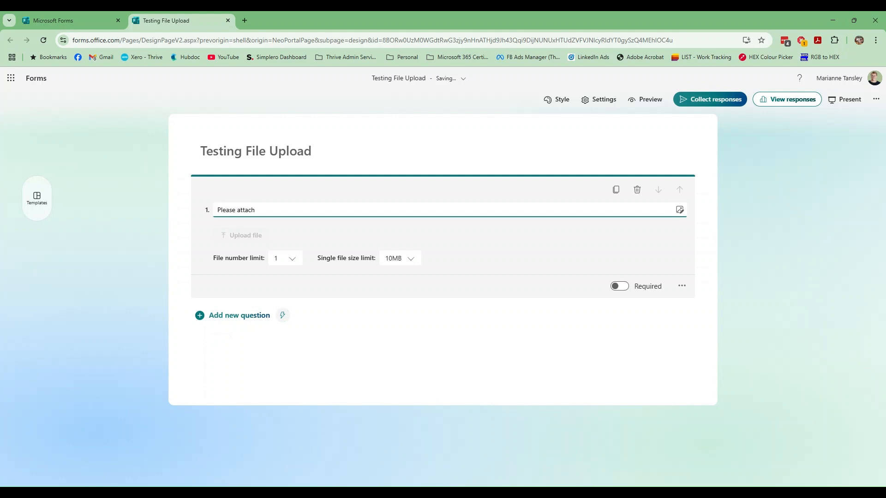
{"action": "key", "text": "BackSpace"}
{"action": "key", "text": "BackSpace"}
{"action": "key", "text": "BackSpace"}
{"action": "key", "text": "BackSpace"}
{"action": "key", "text": "BackSpace"}
{"action": "key", "text": "BackSpace"}
{"action": "type", "text": "upload "}
{"action": "type", "text": "your ass"}
{"action": "key", "text": "BackSpace"}
{"action": "key", "text": "BackSpace"}
{"action": "key", "text": "BackSpace"}
{"action": "type", "text": "employee onboarding form here."}
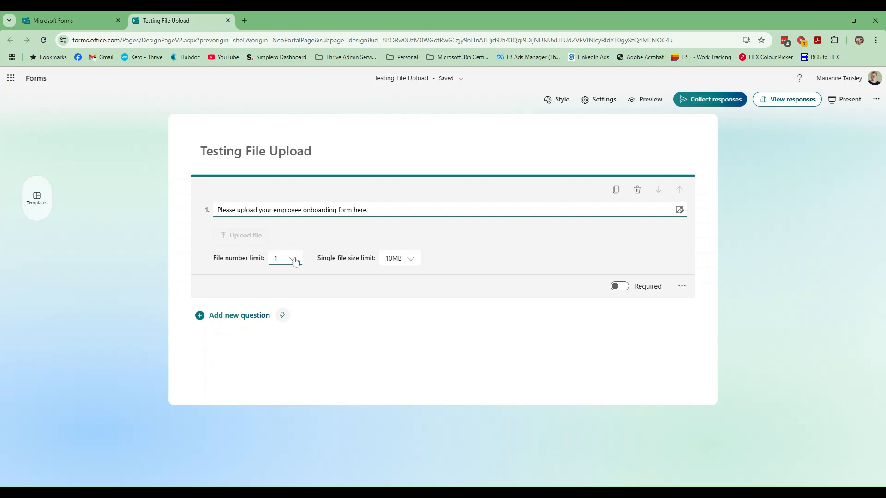
- Look through the file number limits available for the upload question, keeping the limit at 1
{"action": "left_click", "coordinate": [295, 260]}
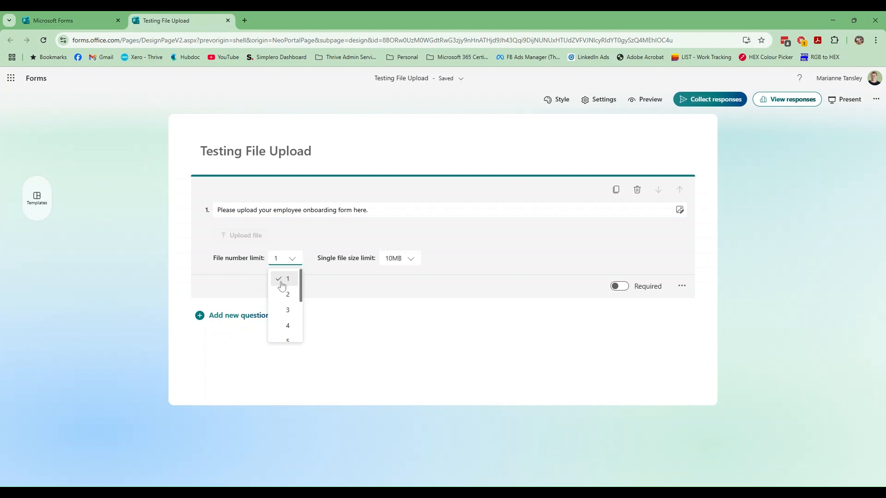
{"action": "scroll", "coordinate": [288, 310], "scroll_direction": "down", "scroll_amount": 2}
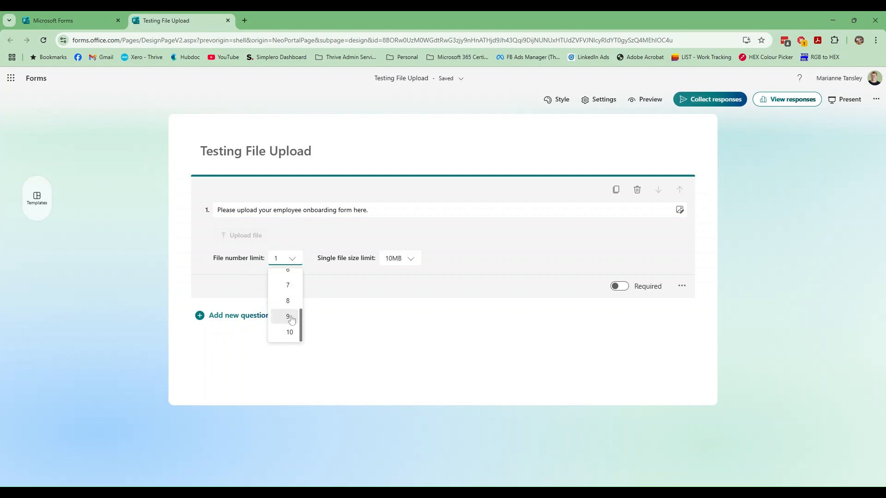
{"action": "scroll", "coordinate": [288, 310], "scroll_direction": "up", "scroll_amount": 2}
{"action": "left_click", "coordinate": [292, 260]}
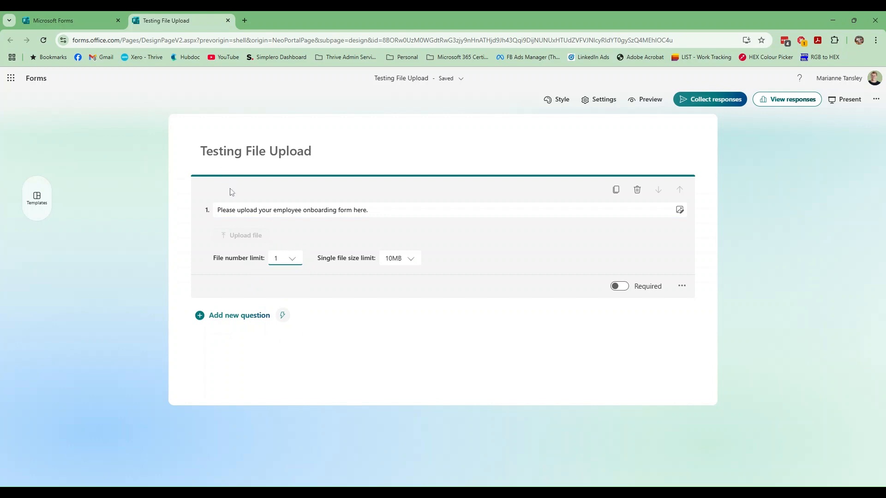
- View the media types that can be inserted into the upload question, without adding any
{"action": "left_click", "coordinate": [239, 210]}
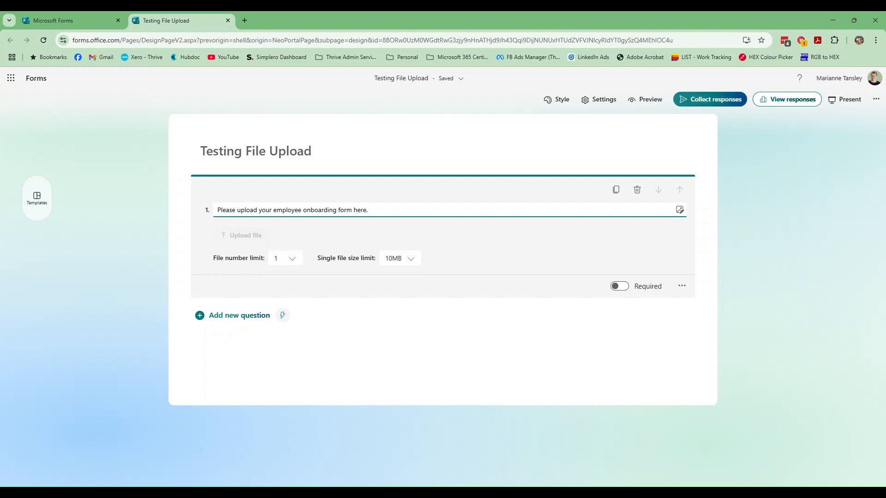
{"action": "left_click", "coordinate": [679, 210]}
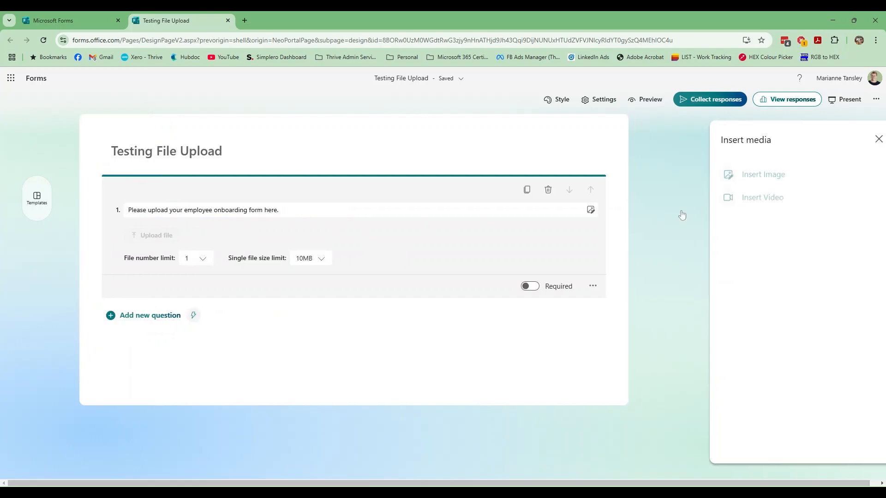
{"action": "left_click", "coordinate": [859, 139]}
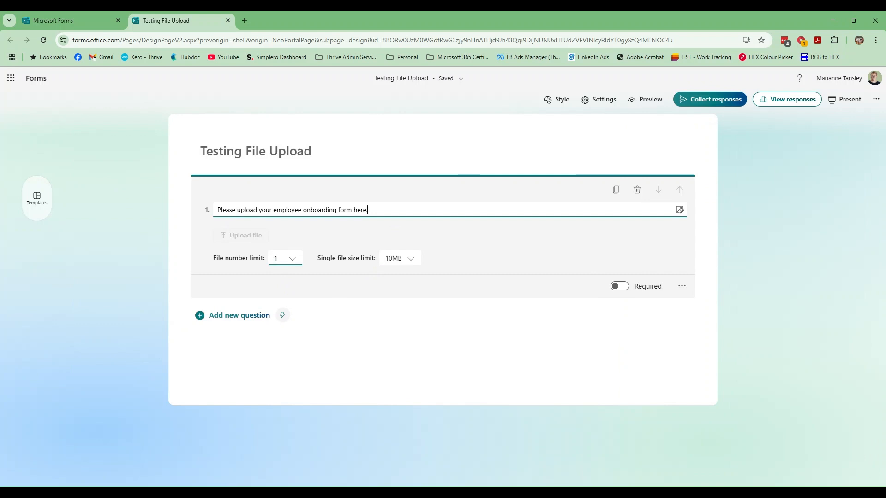
- Keep the upload question's single file size limit at 10MB and make the question required
{"action": "left_click", "coordinate": [401, 267]}
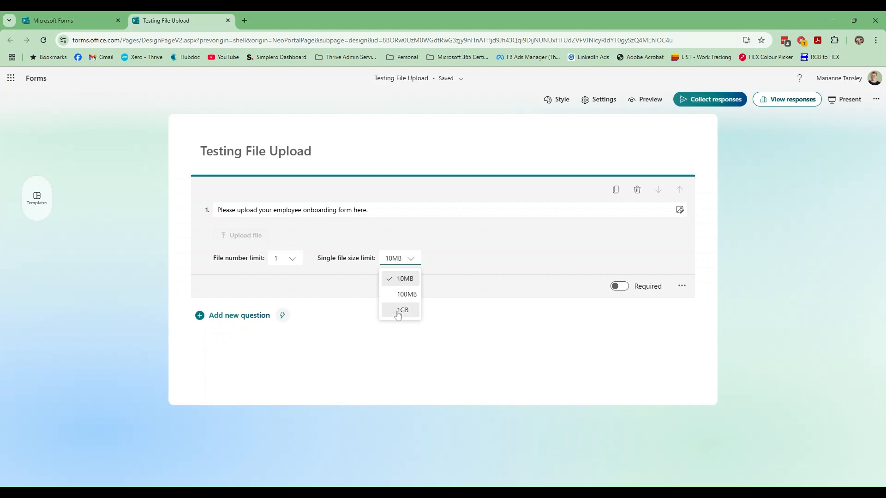
{"action": "left_click", "coordinate": [401, 279]}
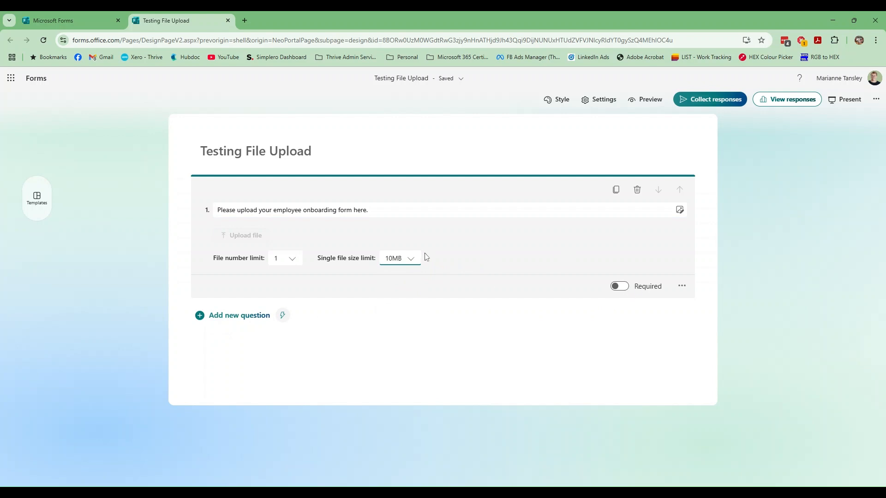
{"action": "left_click", "coordinate": [623, 288]}
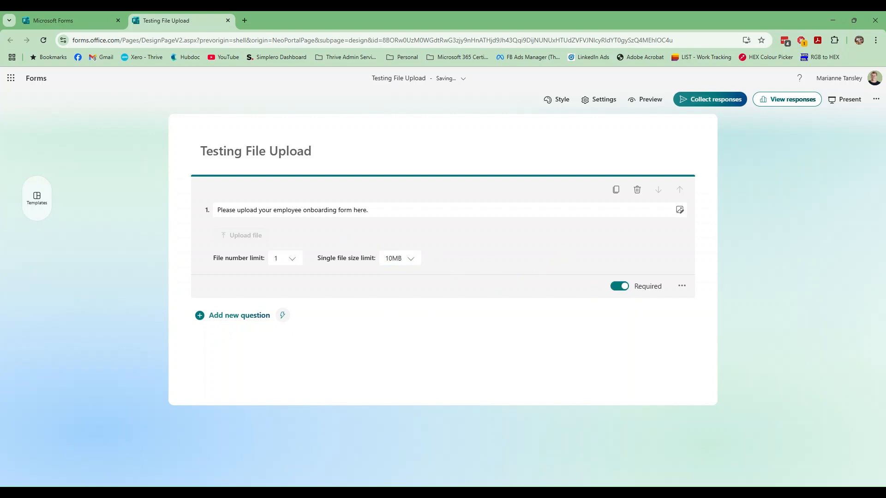
- Add the subtitle "File should be named SURNAME_First Name (Onboarding Form YYYYMM).PDF" to the upload question
{"action": "left_click", "coordinate": [683, 287]}
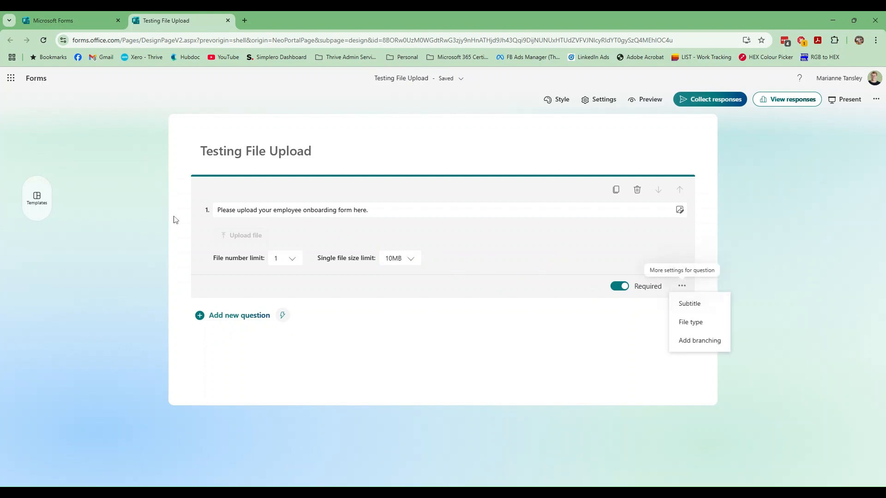
{"action": "left_click", "coordinate": [696, 306]}
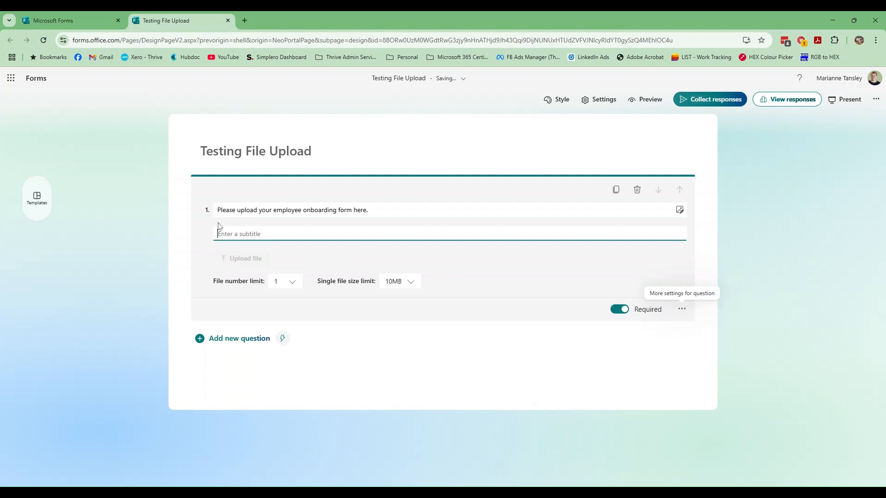
{"action": "type", "text": "File should be "}
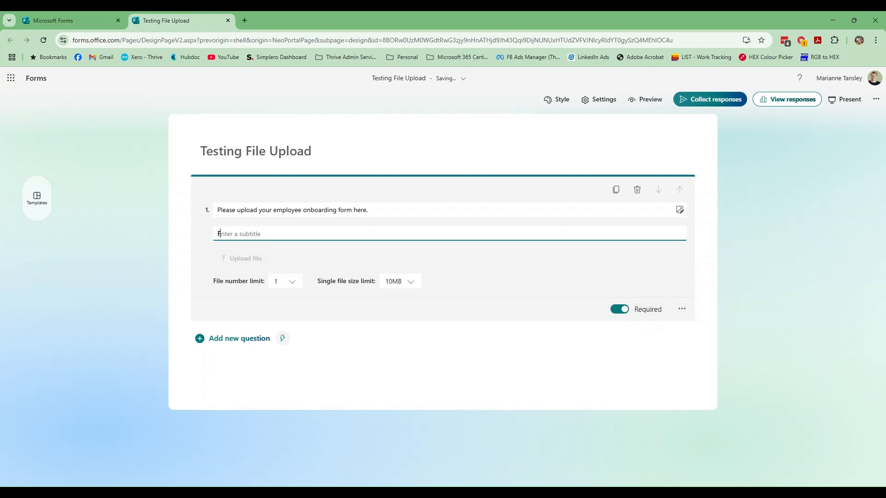
{"action": "type", "text": "named SURNAME_First Name"}
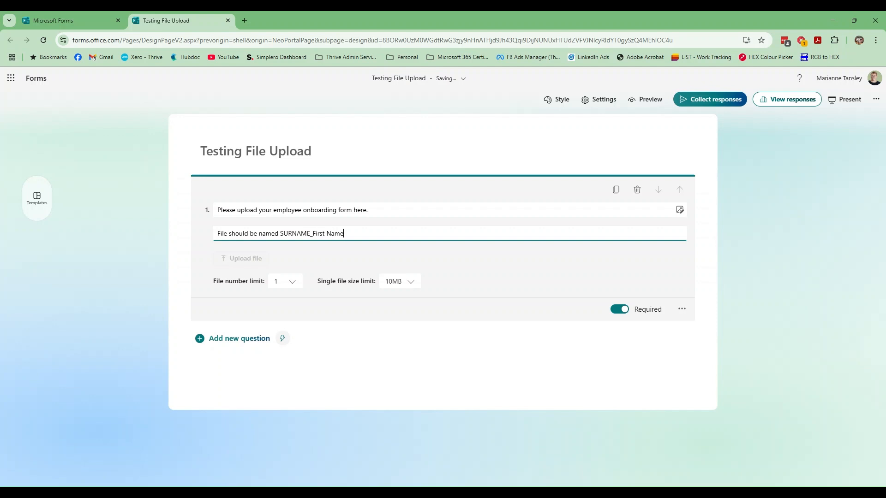
{"action": "type", "text": " (Onboarding Form YYYYMM"}
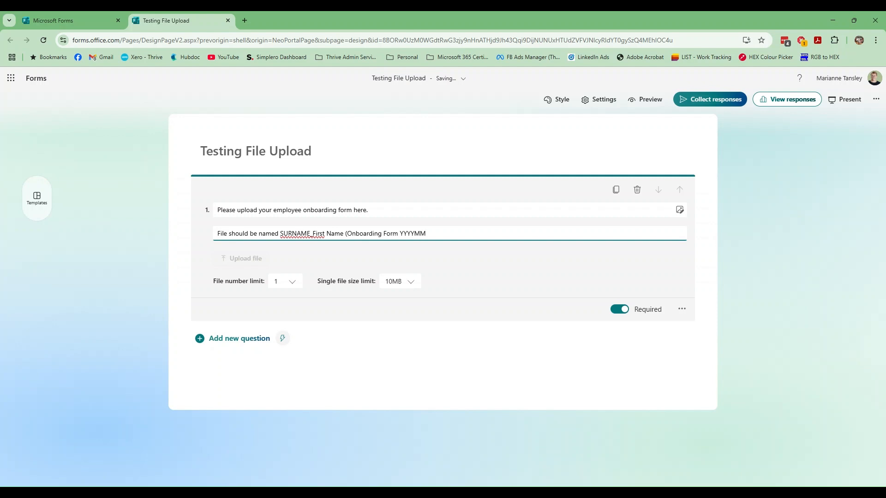
{"action": "type", "text": ").PDF"}
- Add a Text question worded "How have you found the onboarding process"
{"action": "left_click", "coordinate": [251, 341]}
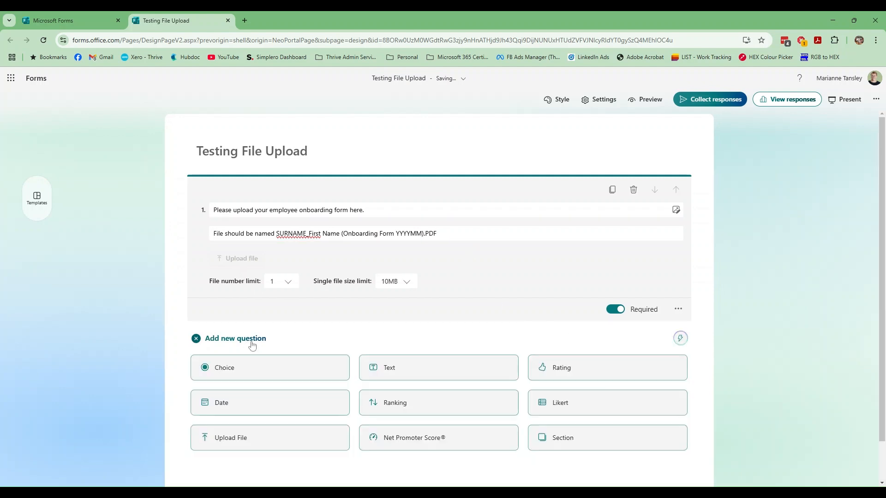
{"action": "left_click", "coordinate": [433, 378]}
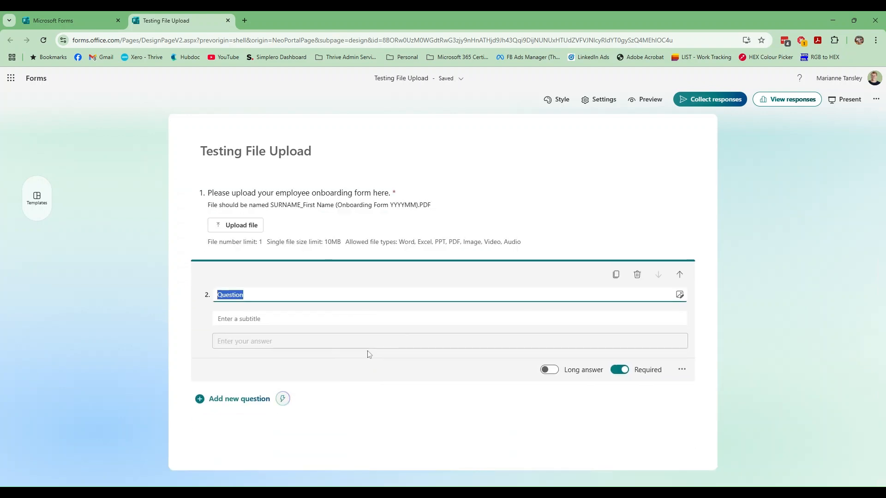
{"action": "type", "text": "How have you found the onboarding process"}
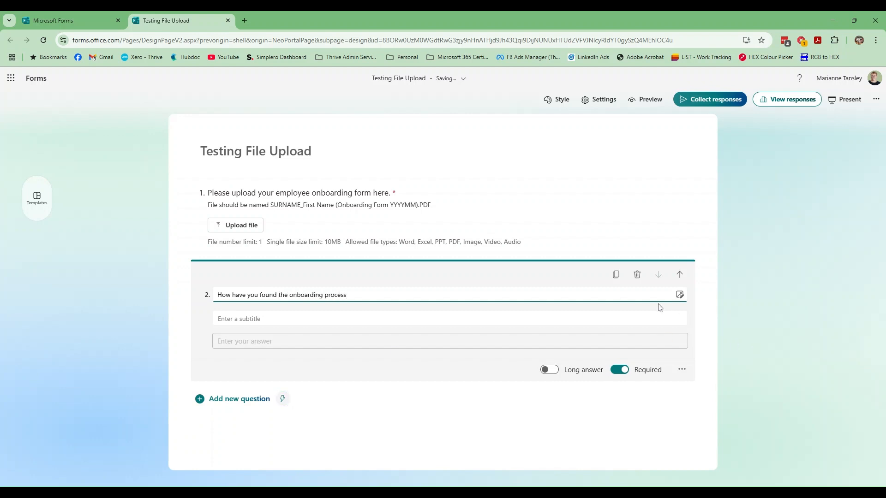
- Remove the onboarding process question's subtitle, allow a long answer, and make the question optional
{"action": "left_click", "coordinate": [682, 369]}
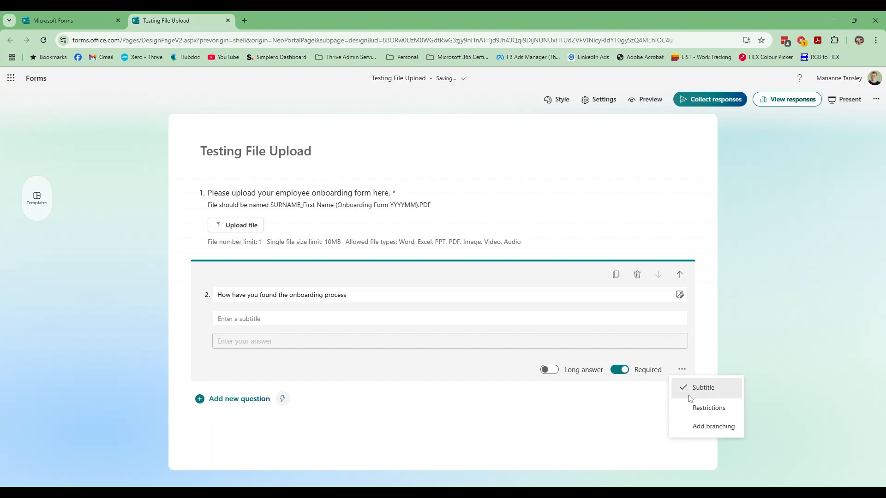
{"action": "left_click", "coordinate": [692, 386]}
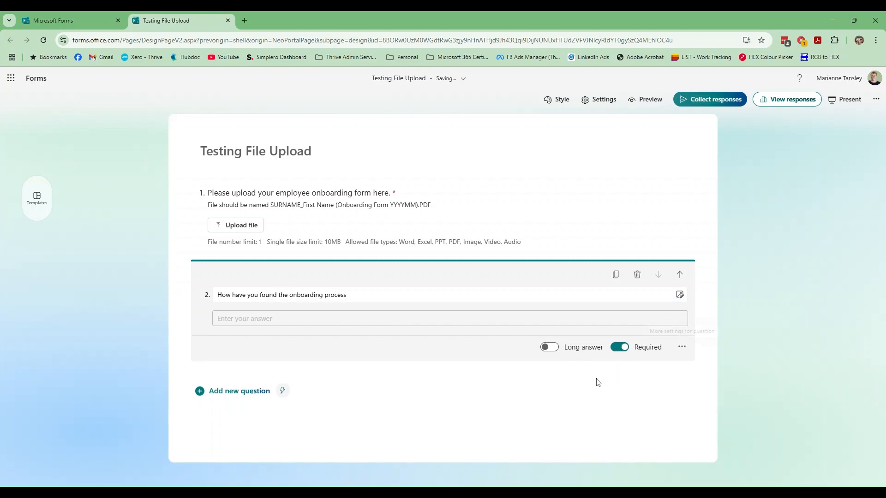
{"action": "left_click", "coordinate": [549, 347]}
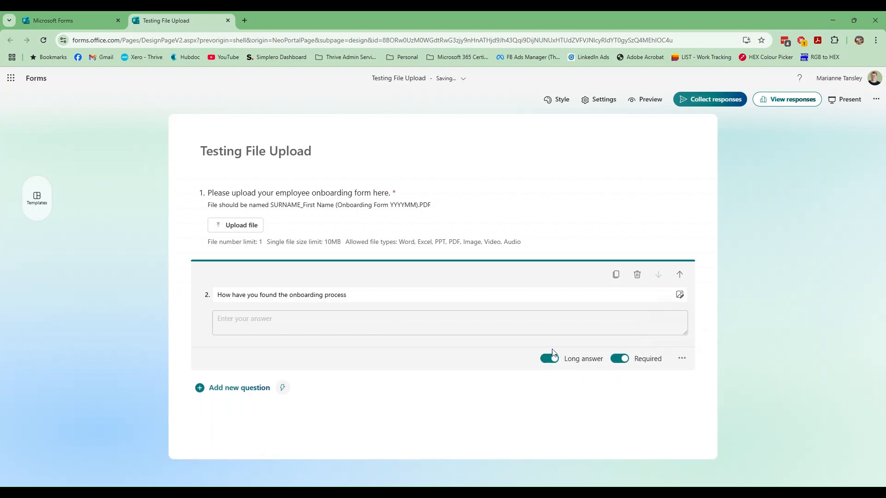
{"action": "left_click", "coordinate": [628, 363]}
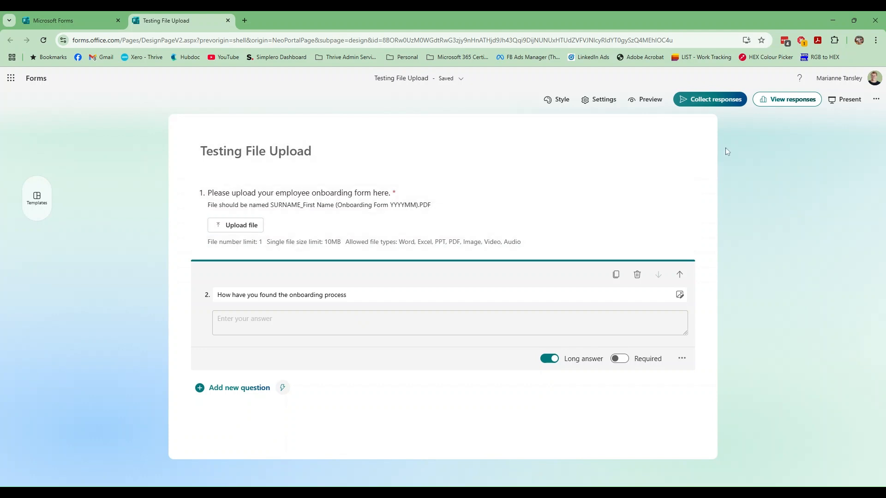
{"action": "left_click", "coordinate": [878, 100]}
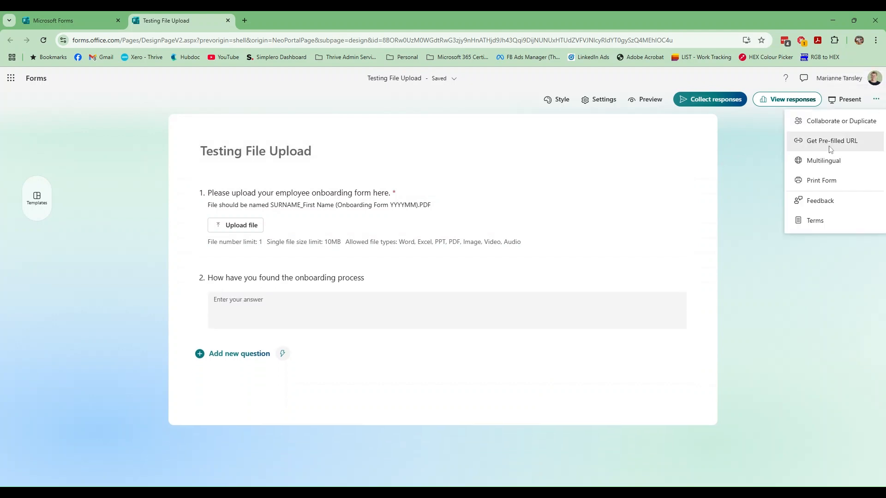
{"action": "left_click", "coordinate": [742, 131]}
- Open the response collection options, read the note on Anyone can respond, and leave Record name enabled
{"action": "left_click", "coordinate": [702, 98]}
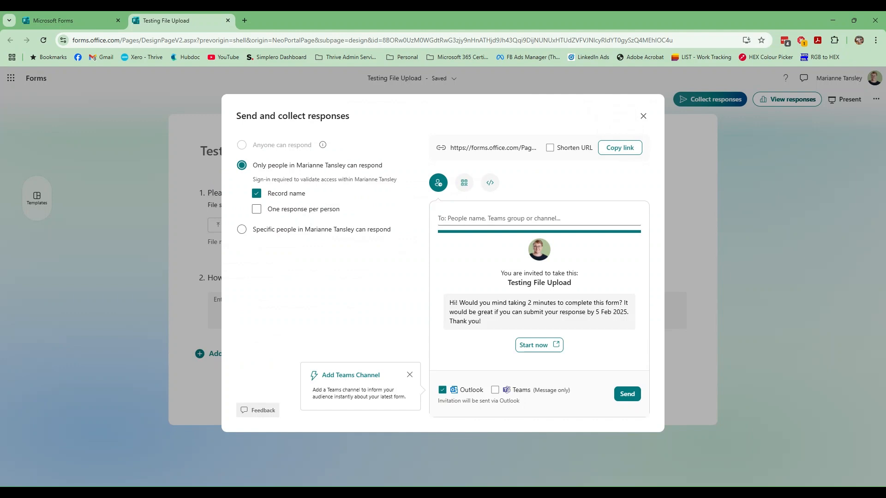
{"action": "left_click", "coordinate": [323, 146]}
{"action": "mouse_move", "coordinate": [323, 146]}
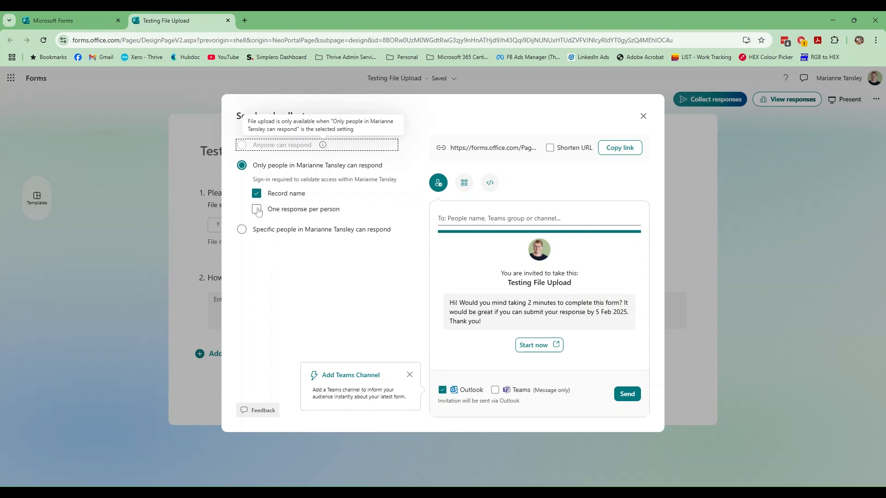
{"action": "left_click", "coordinate": [257, 194]}
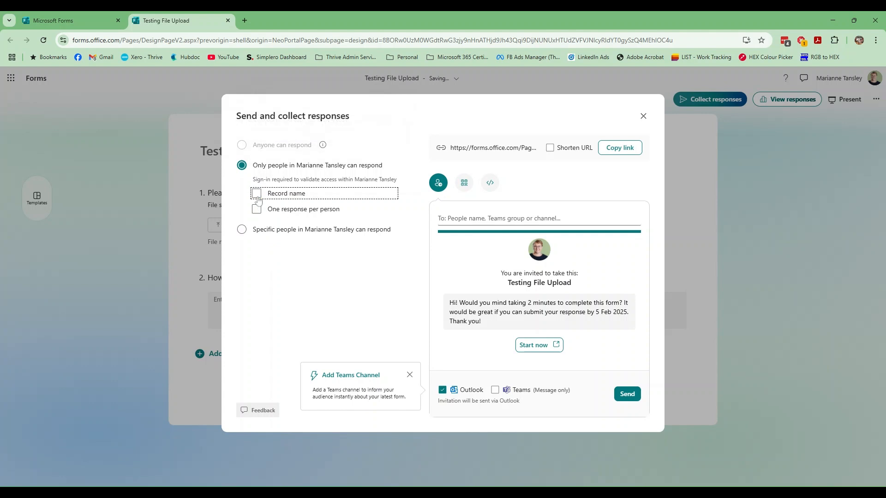
{"action": "left_click", "coordinate": [257, 196]}
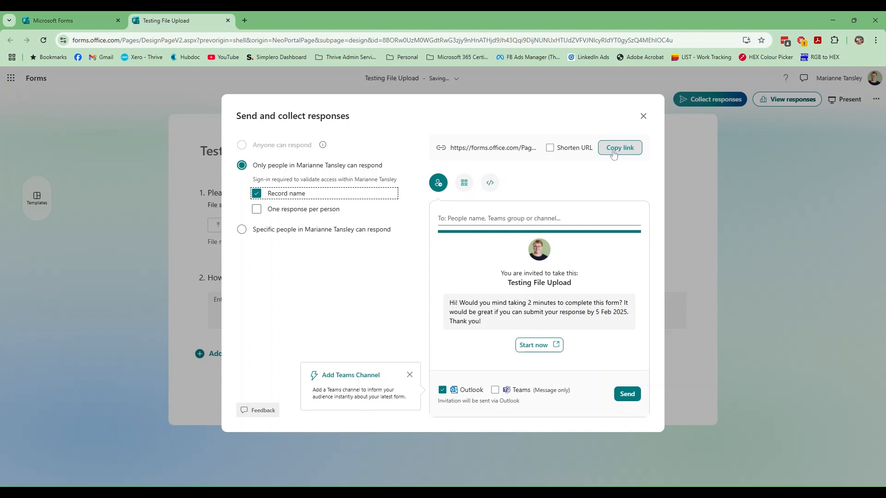
- Add Team Thrive as the invitation recipient and send the form invitation through Outlook
{"action": "left_click", "coordinate": [510, 219]}
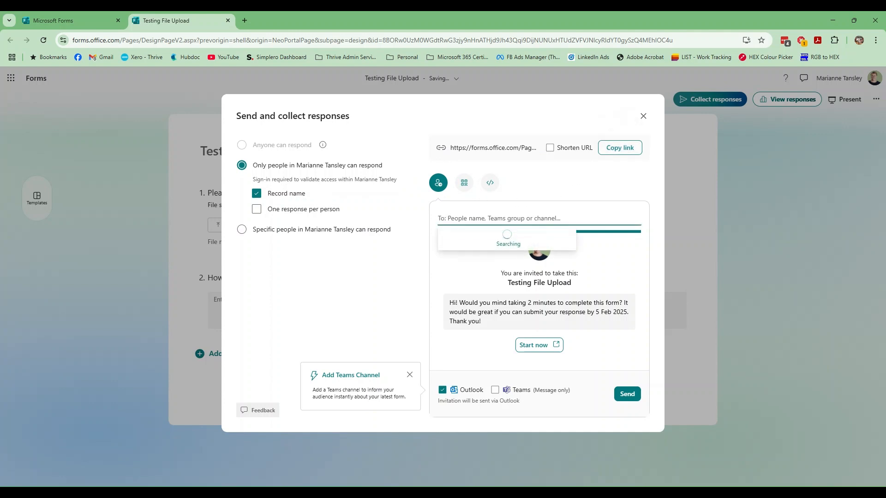
{"action": "type", "text": "magic"}
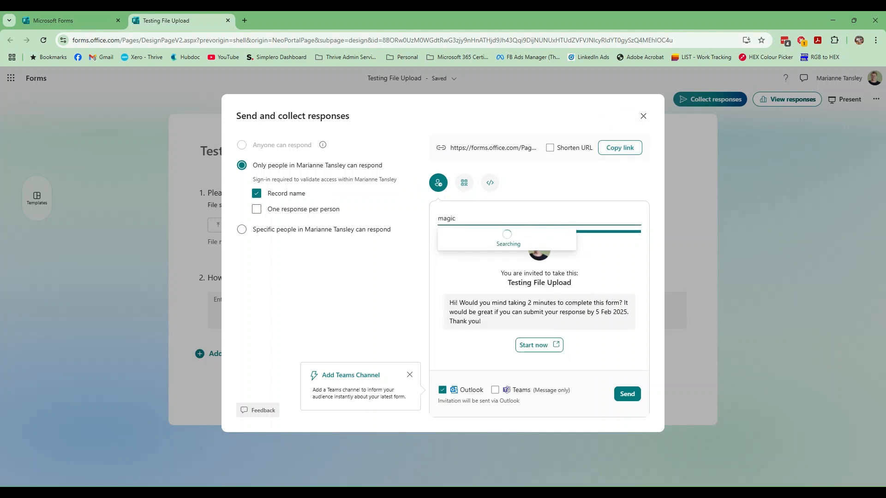
{"action": "left_click", "coordinate": [482, 249]}
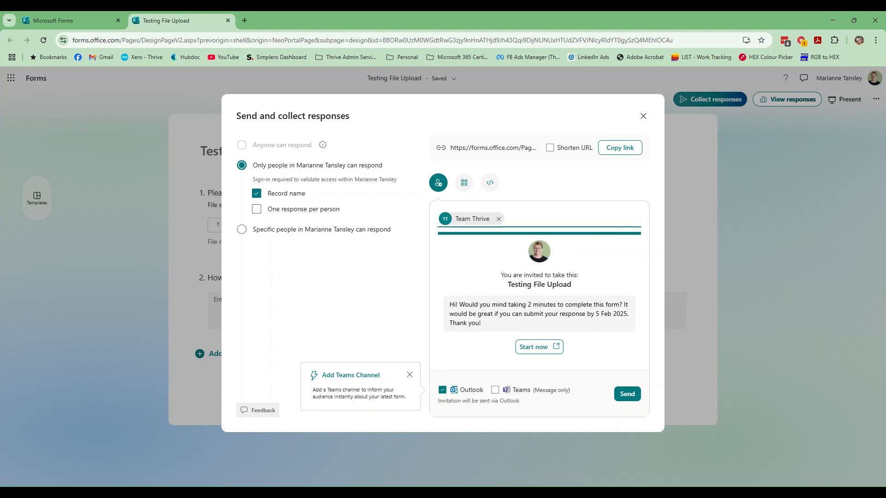
{"action": "left_click", "coordinate": [626, 399]}
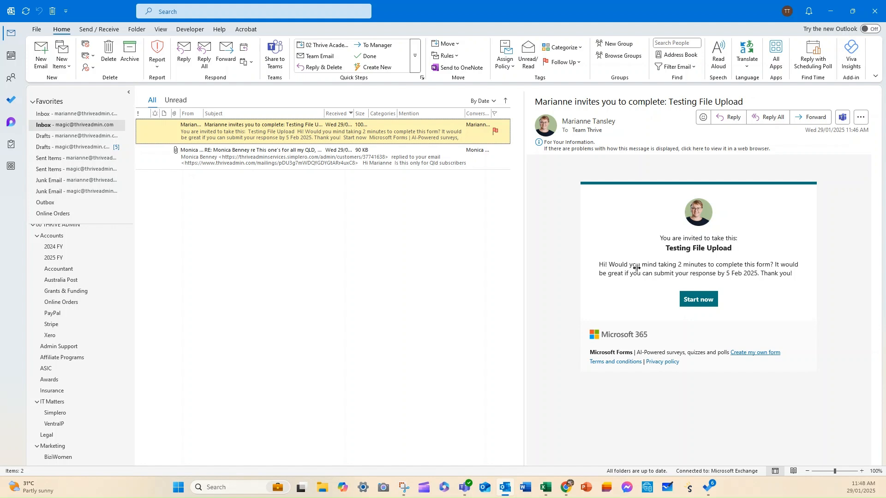
- Start the Testing File Upload form from the invitation email in Outlook and maximize its browser window
{"action": "left_click", "coordinate": [697, 305]}
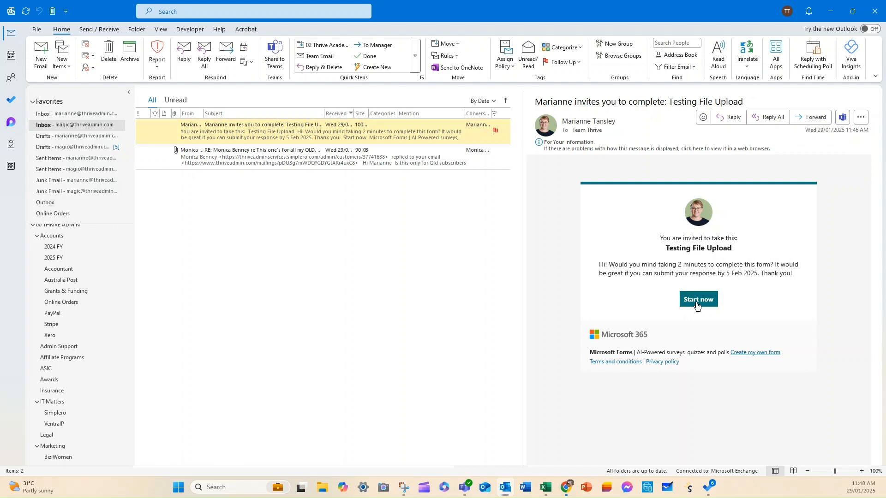
{"action": "left_click_drag", "start_coordinate": [1, 31], "coordinate": [472, 27]}
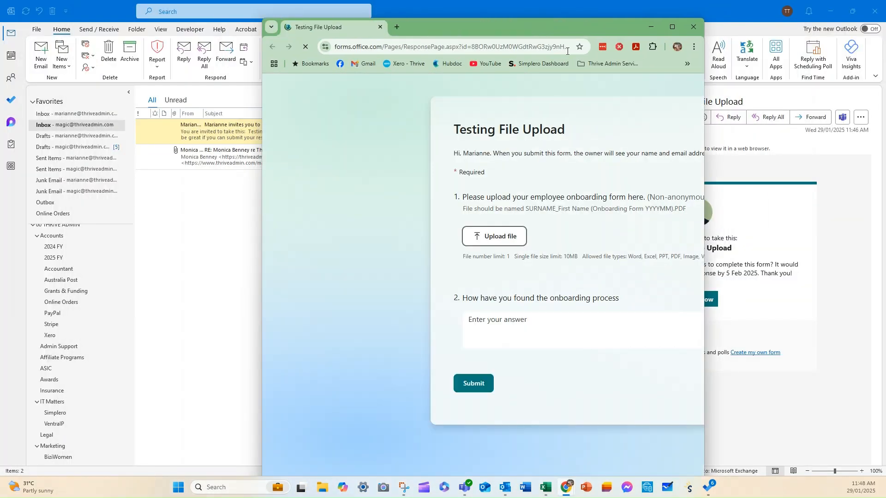
{"action": "left_click", "coordinate": [673, 29]}
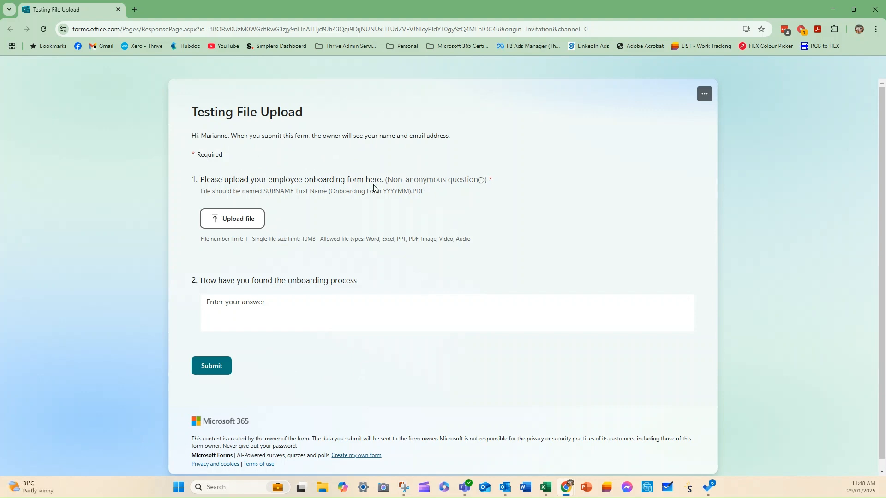
- Upload the Doc1 Word document from the Desktop folder as the answer to the employee onboarding form question
{"action": "left_click", "coordinate": [245, 222]}
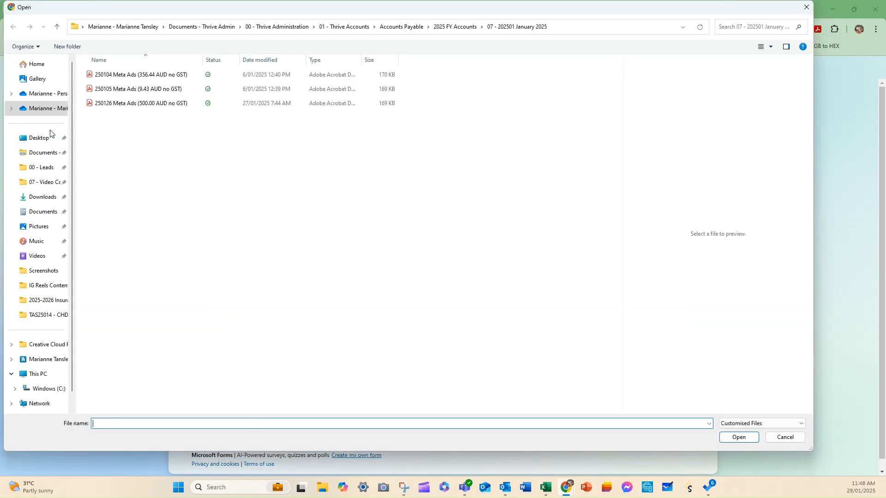
{"action": "left_click", "coordinate": [42, 139]}
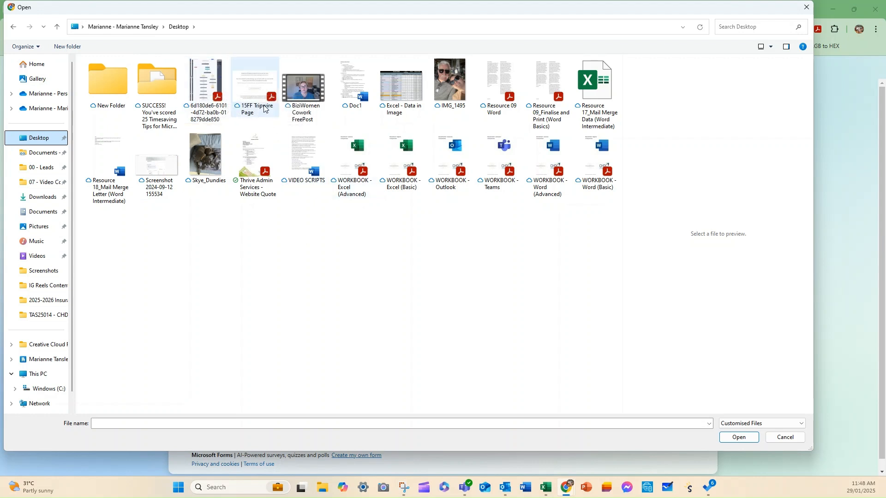
{"action": "left_click", "coordinate": [349, 98]}
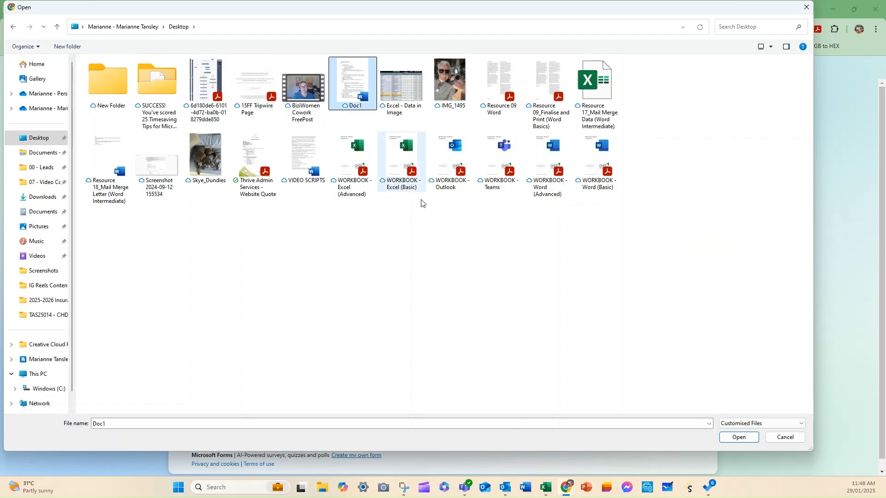
{"action": "left_click", "coordinate": [740, 438]}
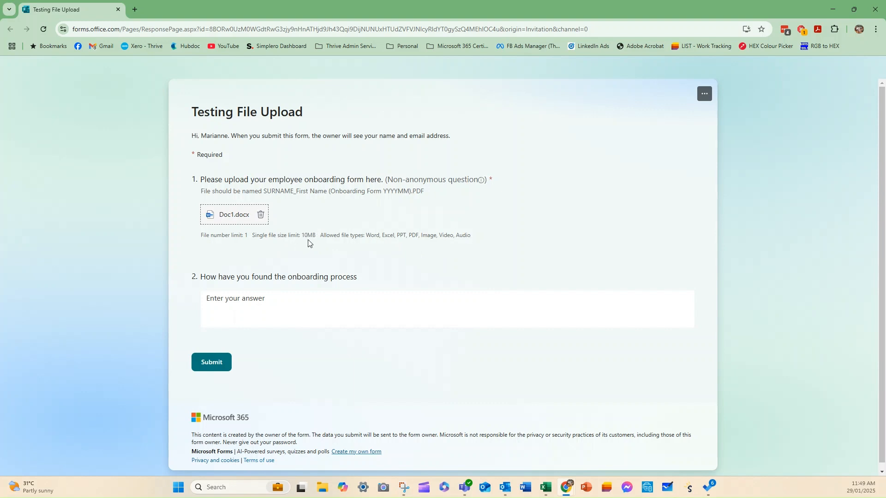
- Answer the onboarding process question with "Nothing to add" and submit the form
{"action": "left_click", "coordinate": [290, 306]}
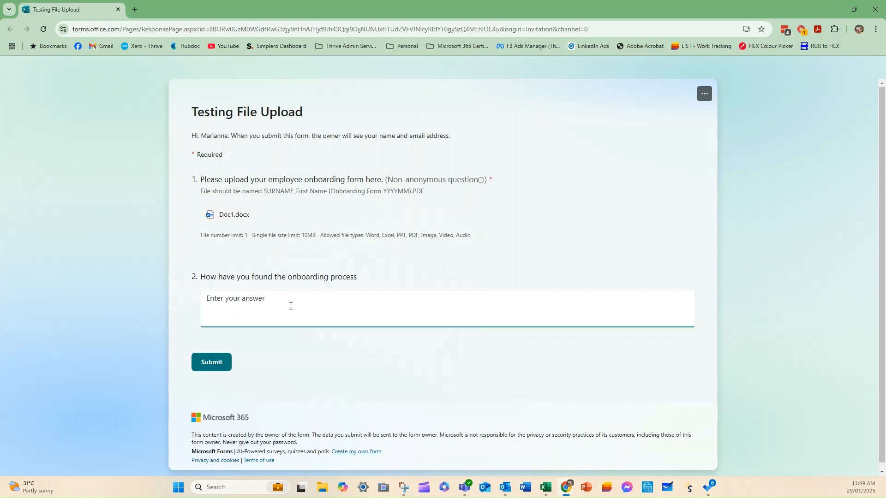
{"action": "type", "text": "Nothing to add"}
{"action": "left_click", "coordinate": [218, 364]}
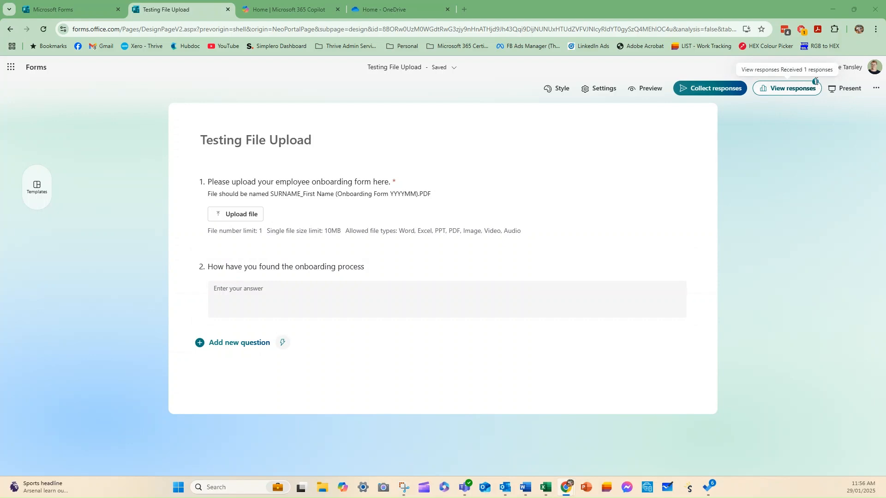
- Open the form's responses and view the upload question's files in their OneDrive folder, returning to the responses overview
{"action": "left_click", "coordinate": [782, 93]}
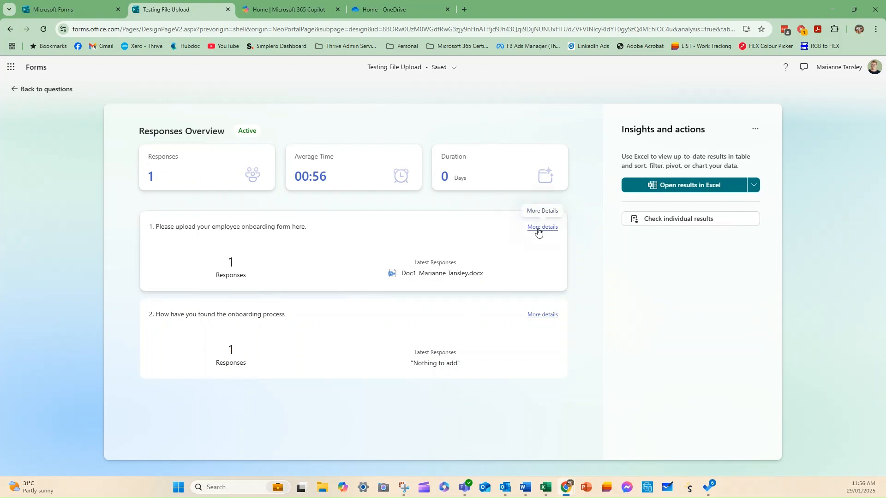
{"action": "left_click", "coordinate": [538, 228]}
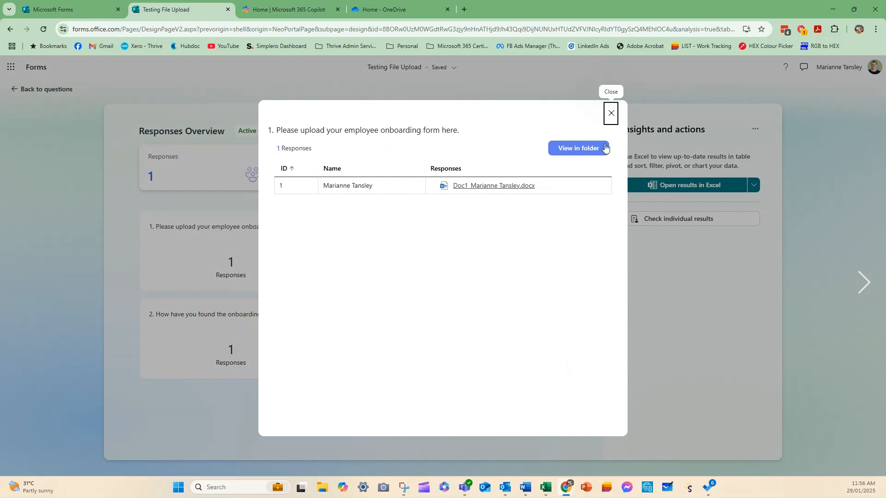
{"action": "left_click", "coordinate": [574, 157]}
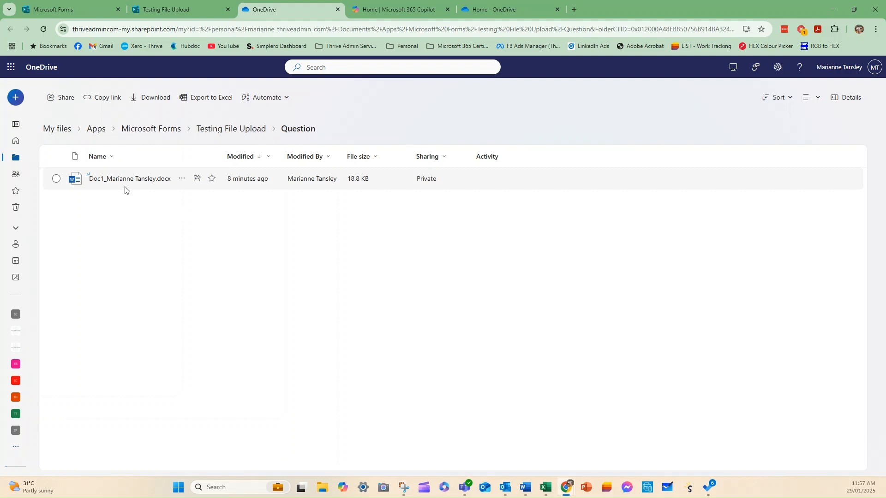
{"action": "left_click", "coordinate": [171, 13]}
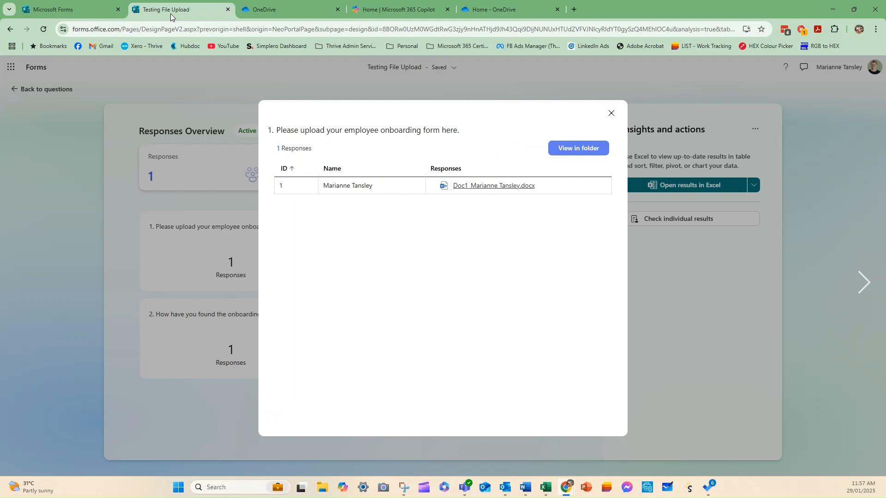
{"action": "left_click", "coordinate": [613, 114]}
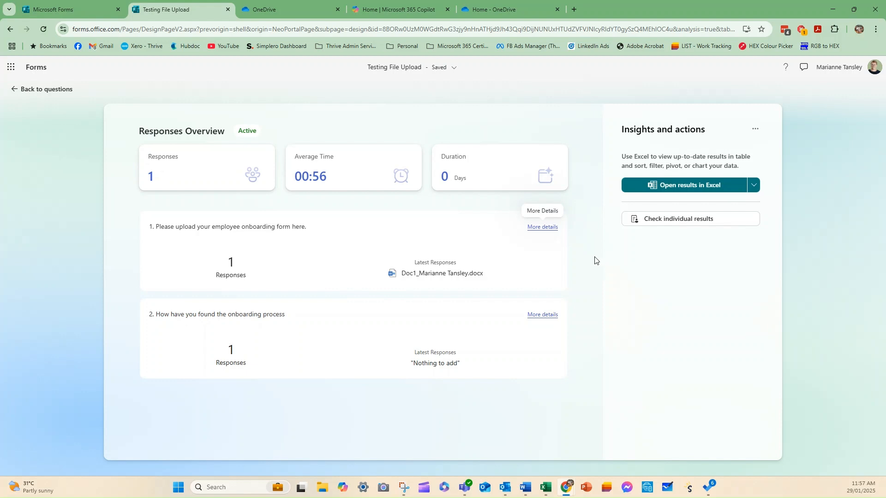
- View the submitted Doc1 document from the upload question's response details, and close both the document and the details
{"action": "left_click", "coordinate": [542, 227]}
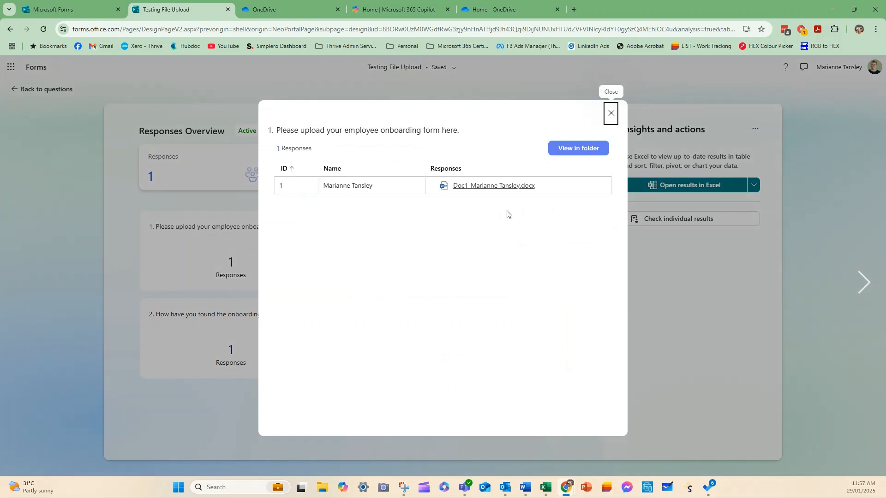
{"action": "left_click", "coordinate": [612, 112]}
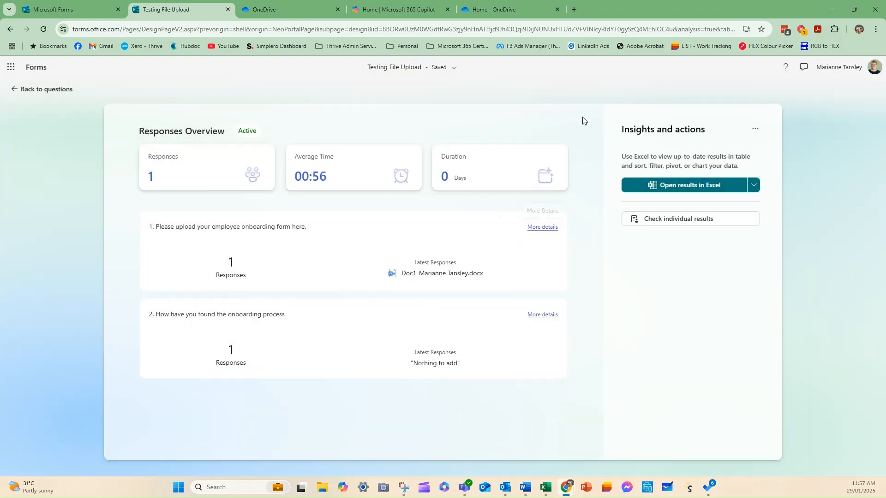
{"action": "left_click", "coordinate": [543, 228]}
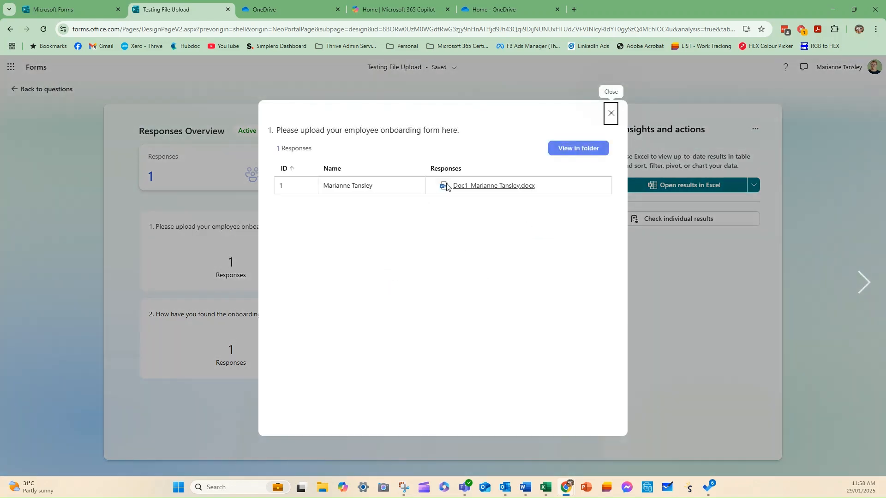
{"action": "left_click", "coordinate": [514, 186]}
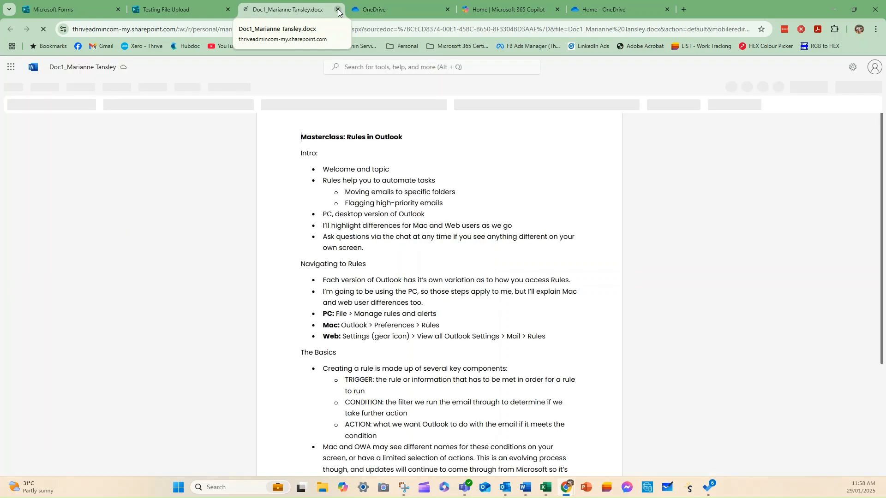
{"action": "left_click", "coordinate": [338, 10]}
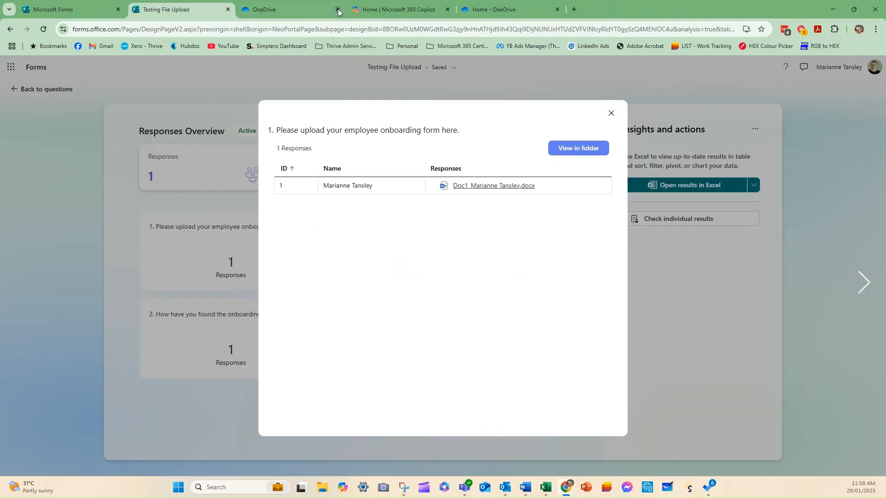
{"action": "left_click", "coordinate": [610, 110]}
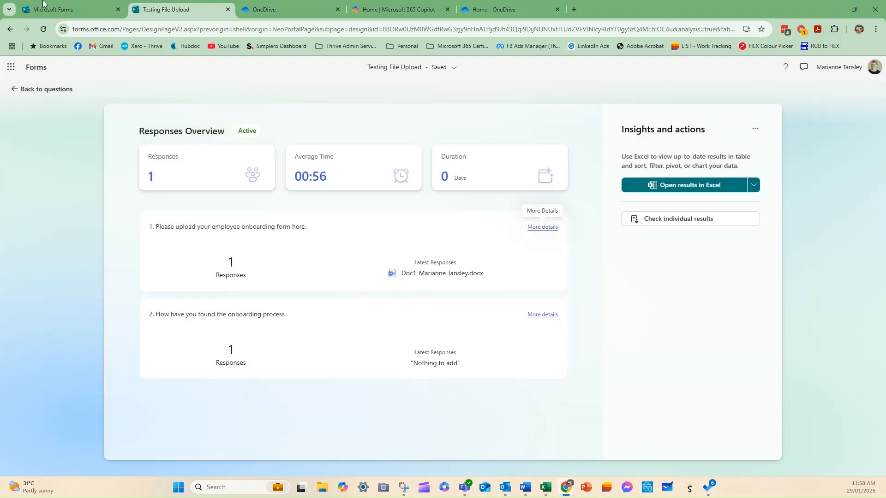
- Return to the Forms home page and show the actions available for the Testing File Upload form
{"action": "left_click", "coordinate": [59, 11]}
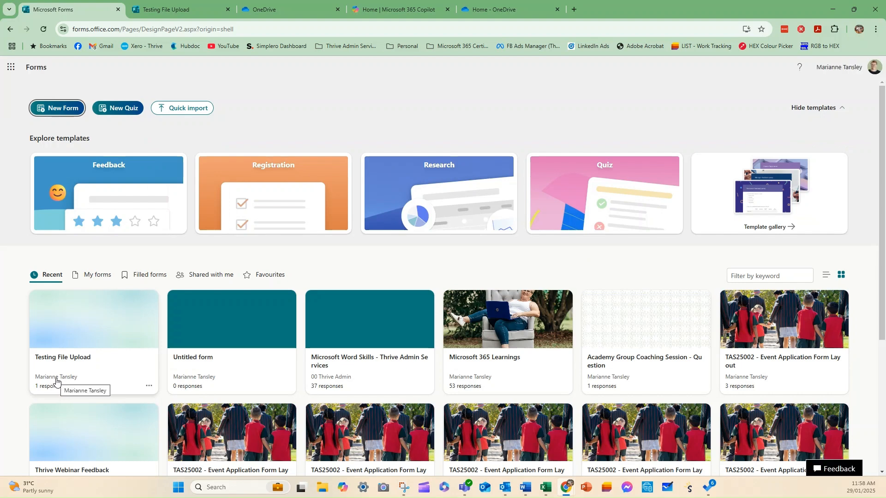
{"action": "left_click", "coordinate": [149, 385]}
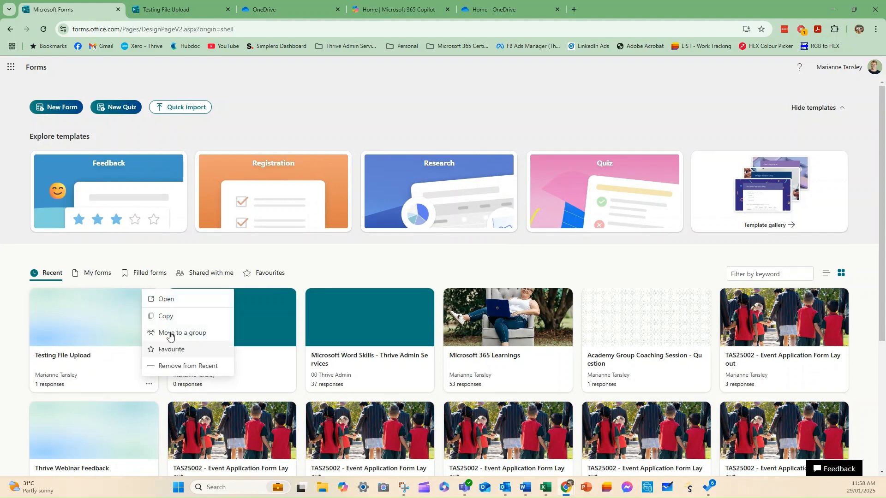